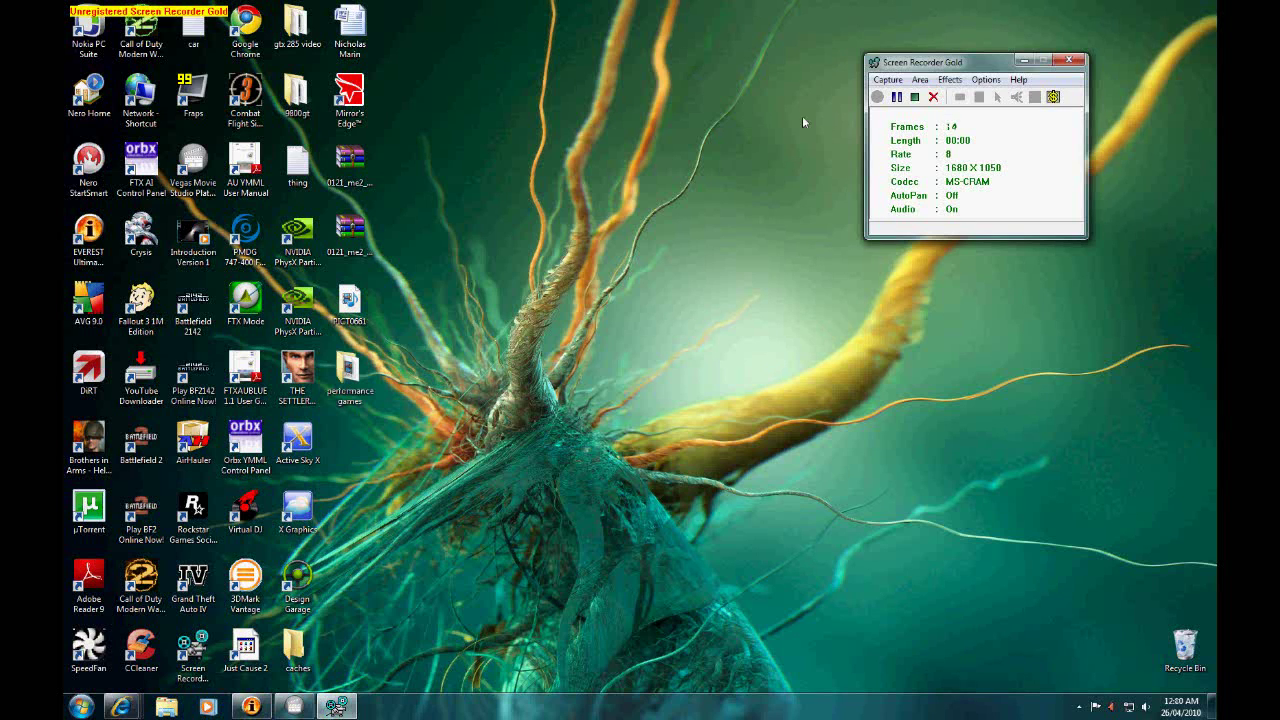
# Minimize the Screen Recorder Gold window
pyautogui.click(1023, 60)
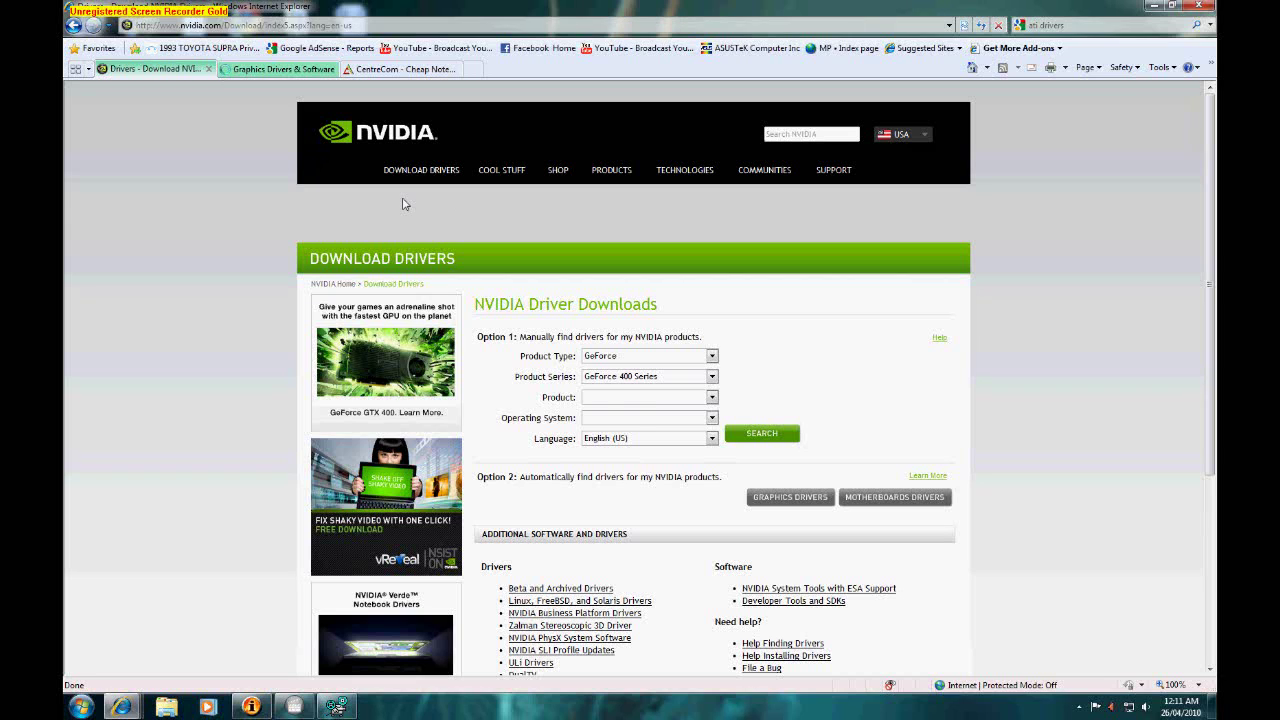
# Keep GeForce 400 Series and the chosen operating system in the NVIDIA driver search dropdowns
pyautogui.click(711, 377)
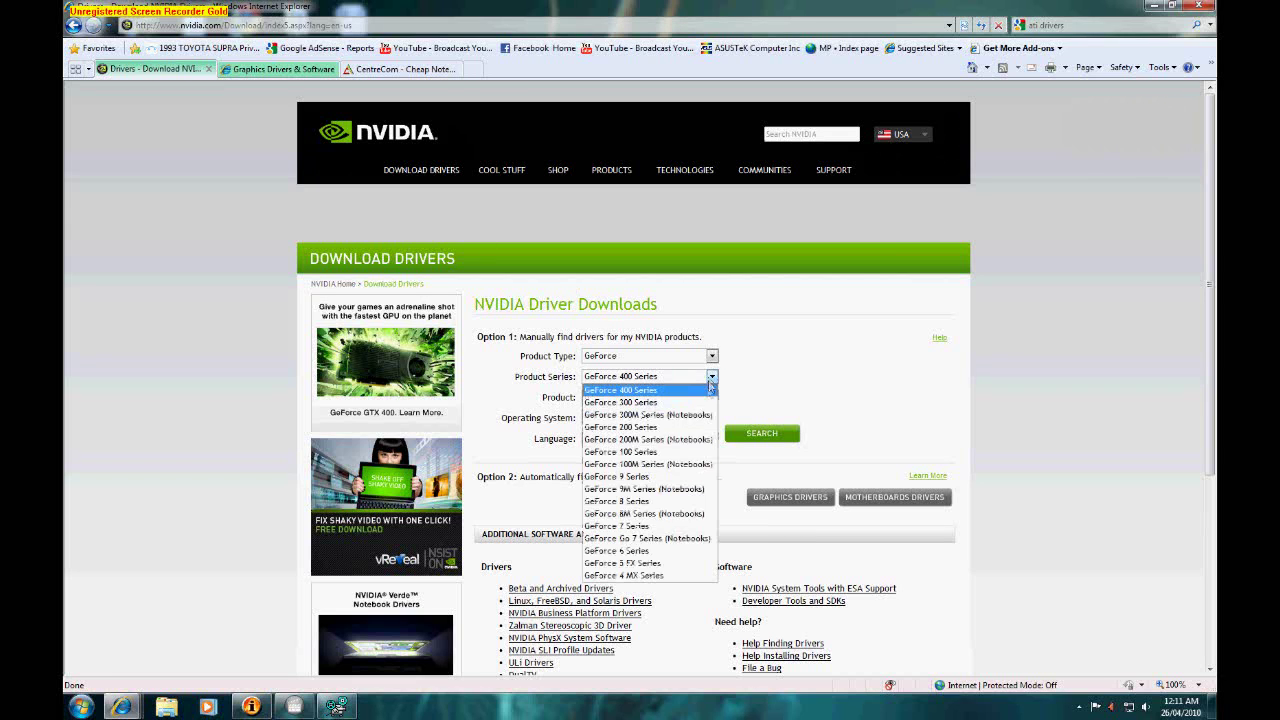
pyautogui.click(711, 377)
pyautogui.click(711, 417)
pyautogui.click(711, 412)
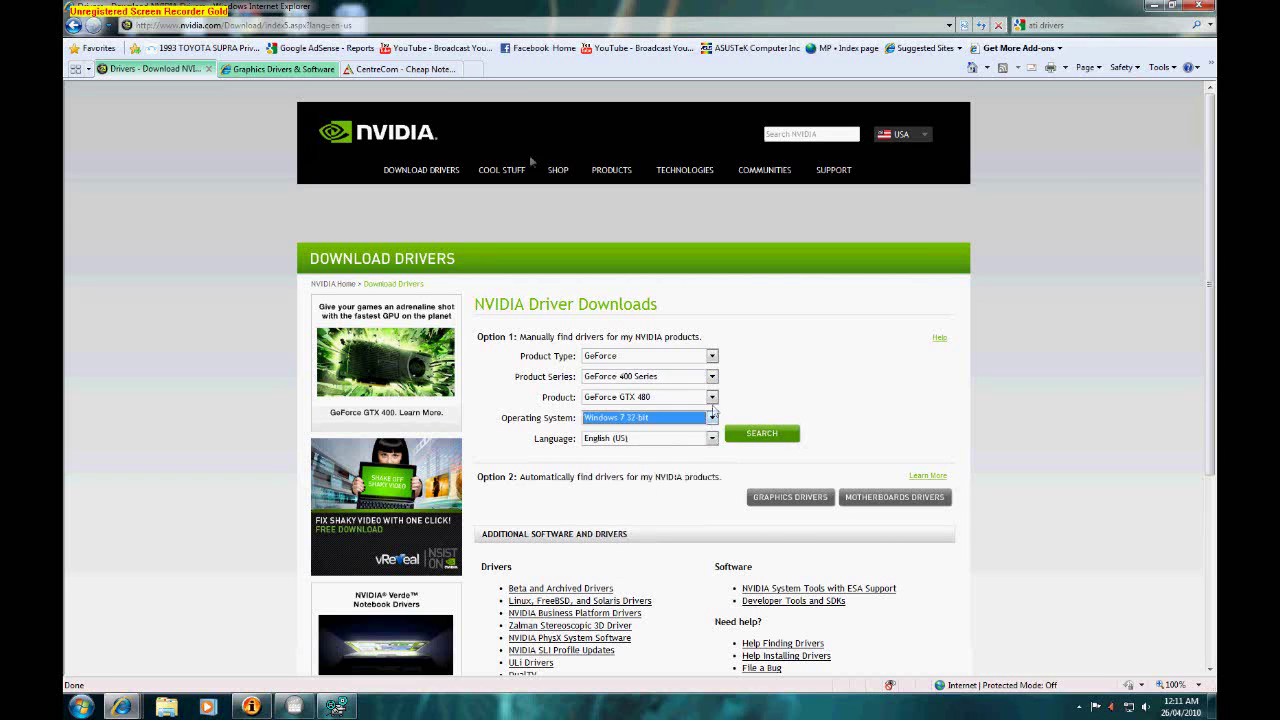
# On the AMD drivers page, pick Windows XP 64-Bit, Radeon and Radeon HD 3xxx Series AGP, then minimize IE
pyautogui.click(278, 69)
pyautogui.click(528, 248)
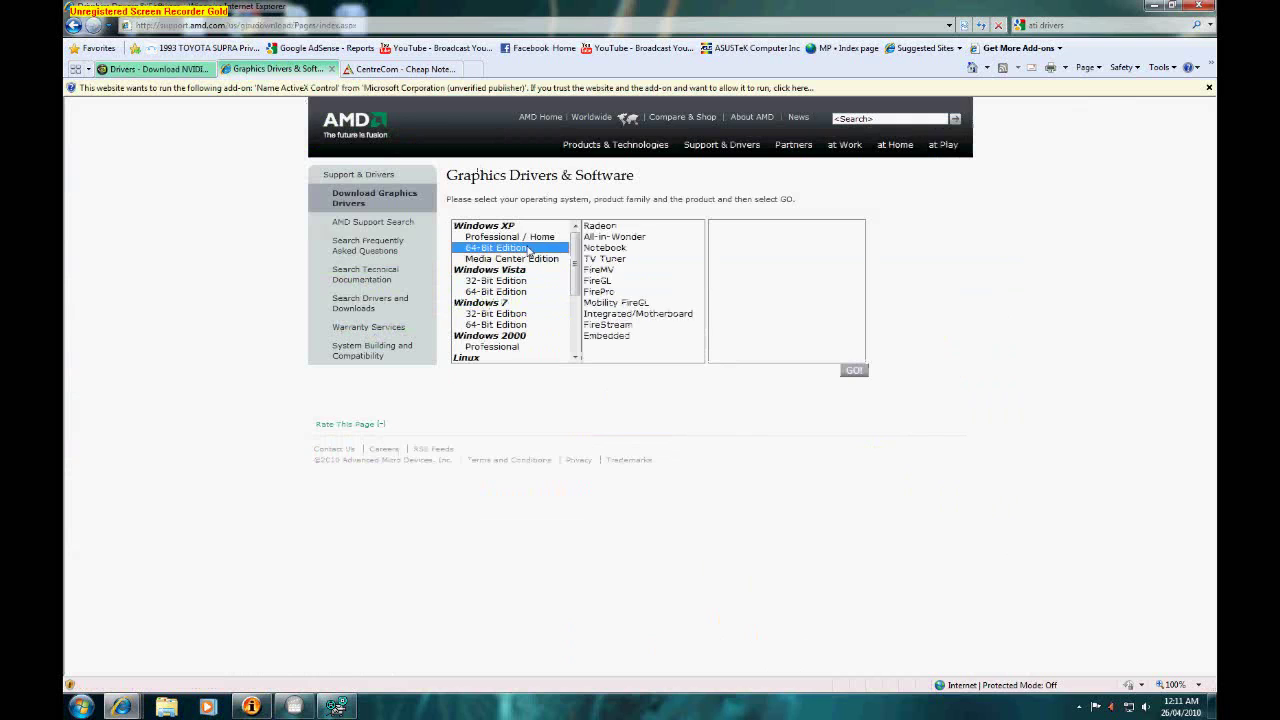
pyautogui.click(617, 249)
pyautogui.click(605, 226)
pyautogui.click(747, 238)
pyautogui.click(772, 302)
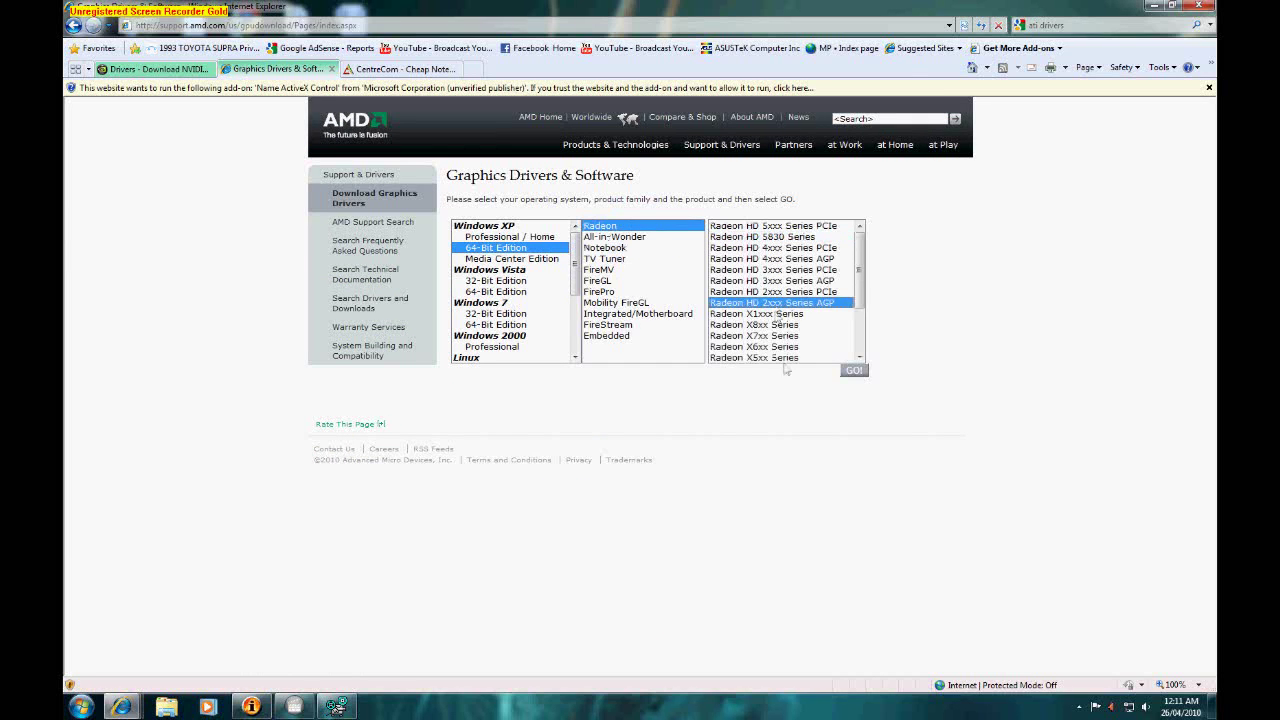
pyautogui.click(754, 281)
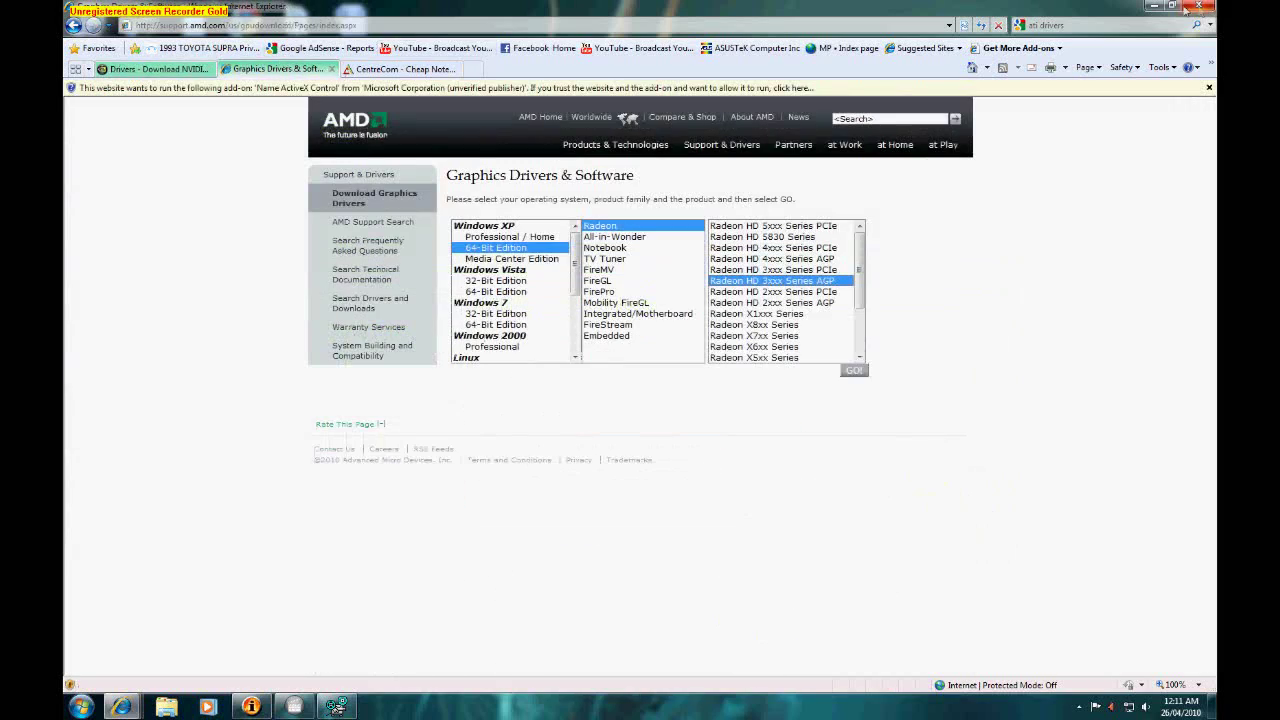
pyautogui.click(1148, 5)
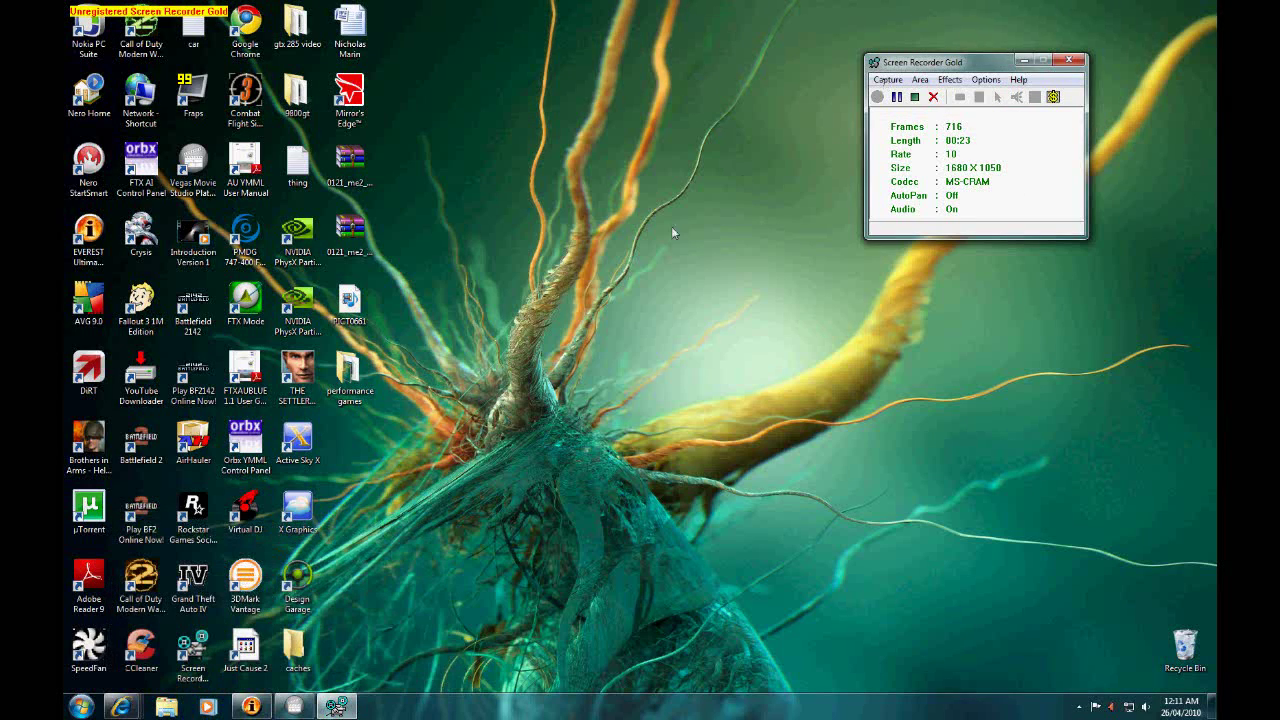
# Open NVIDIA Control Panel from the desktop shortcut menu and view the graphics driver's System Information
pyautogui.rightClick(547, 286)
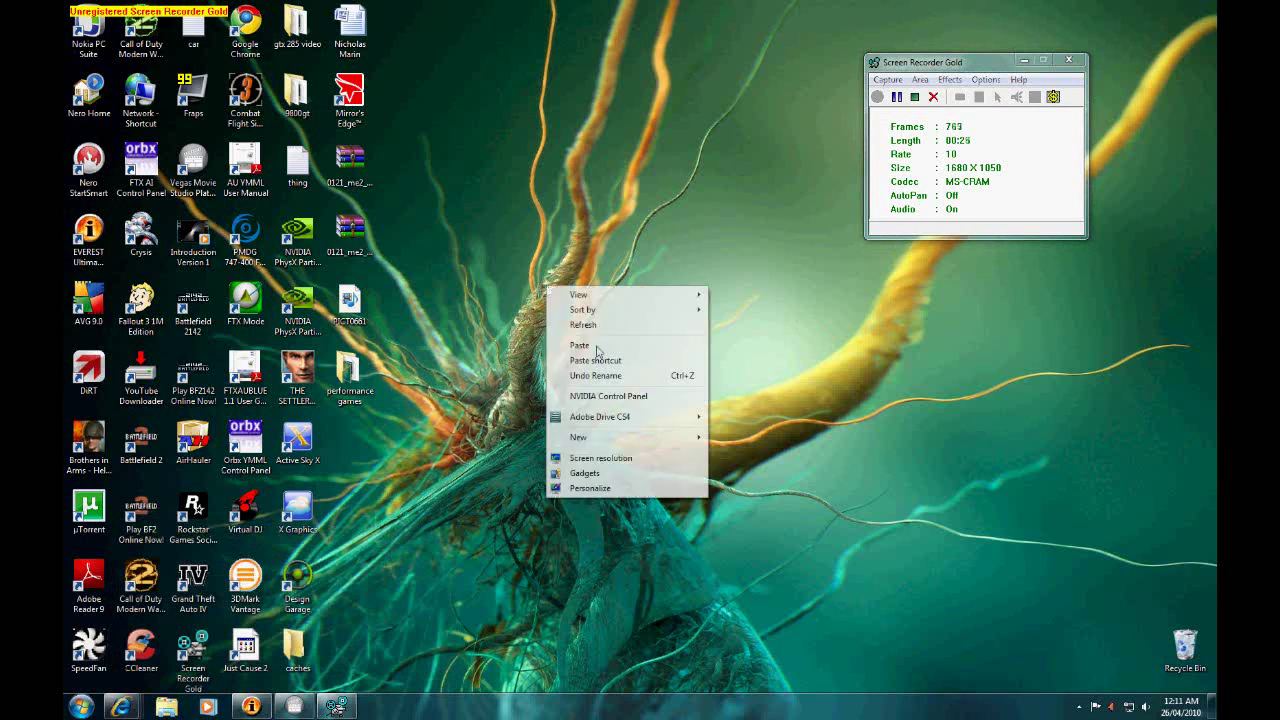
pyautogui.click(598, 398)
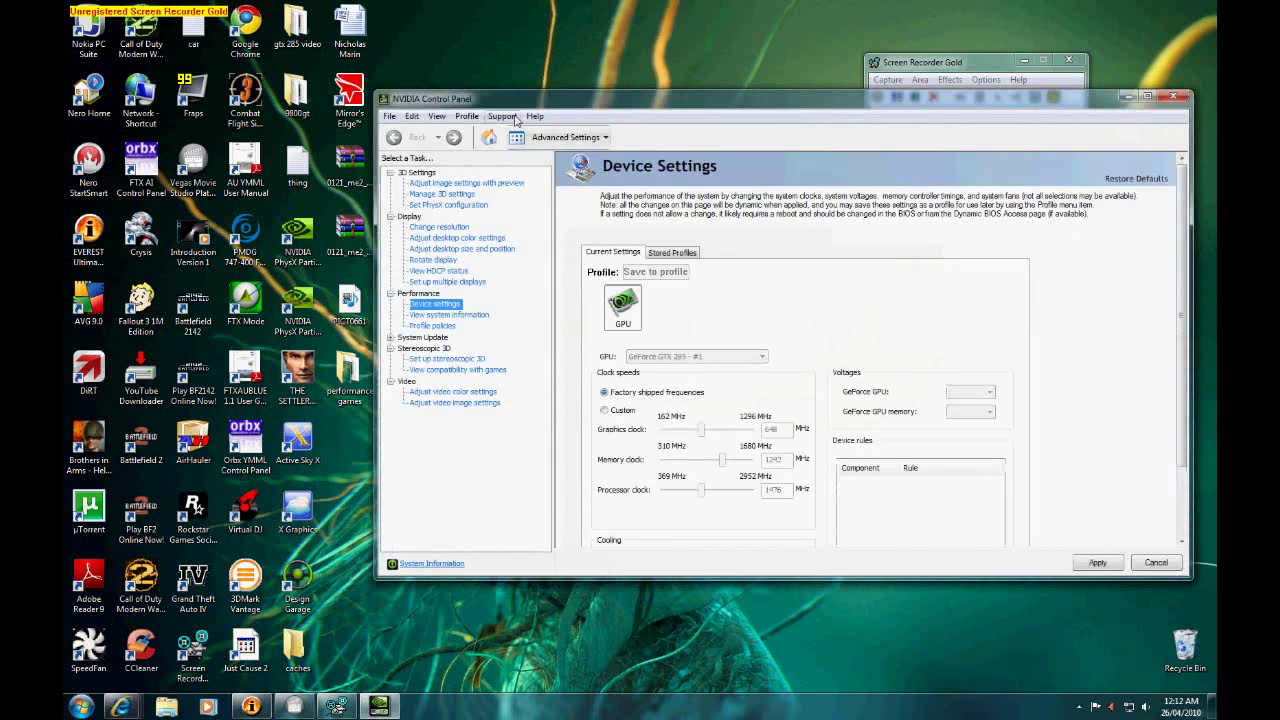
pyautogui.moveTo(525, 113); pyautogui.dragTo(523, 77)
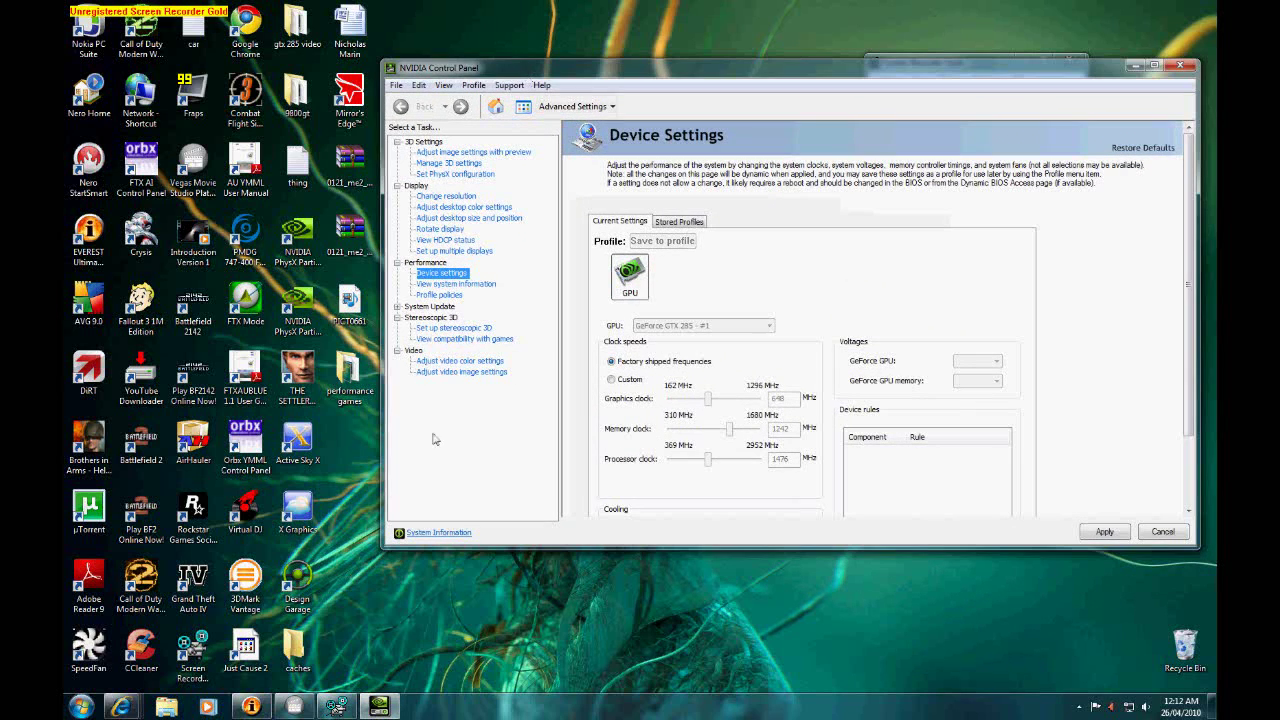
pyautogui.click(452, 534)
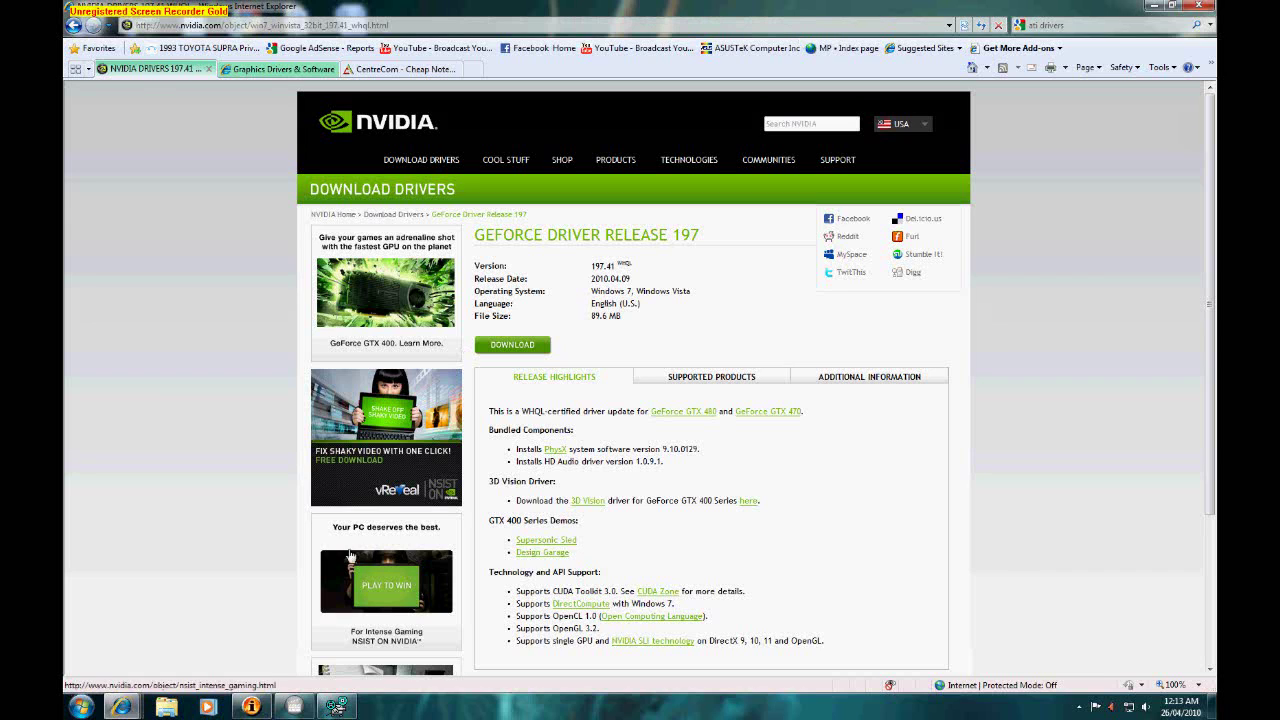
# Highlight and deselect the driver page's breadcrumb text, then bring the screen recorder back up
pyautogui.moveTo(197, 214); pyautogui.dragTo(128, 357)
pyautogui.click(160, 303)
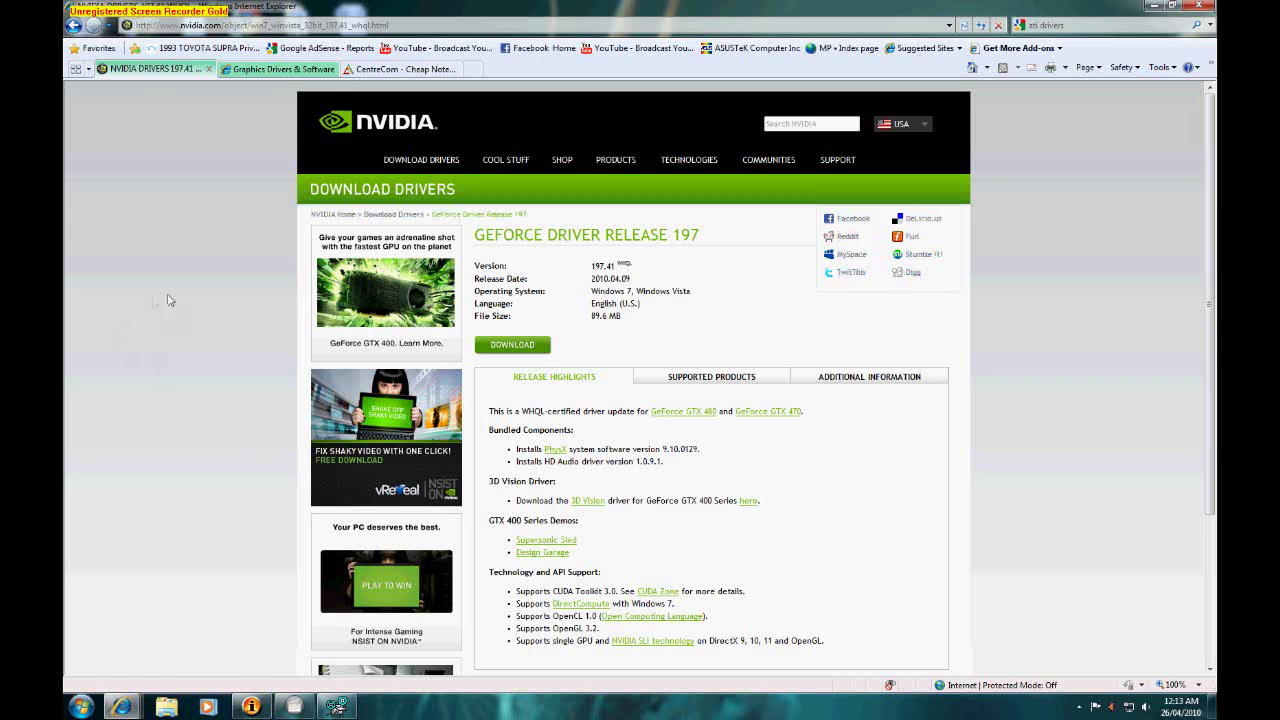
pyautogui.moveTo(200, 186); pyautogui.dragTo(217, 337)
pyautogui.click(163, 315)
pyautogui.click(337, 707)
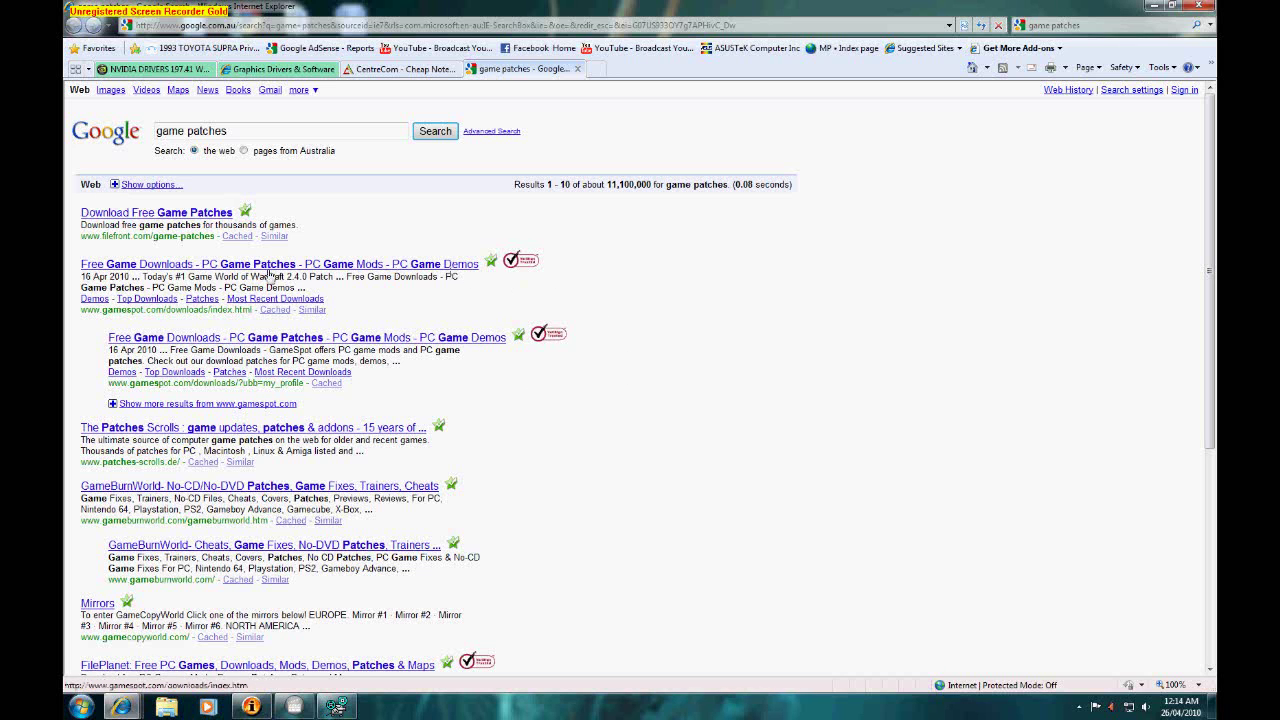
# Scroll through the game patches results and select then deselect the search text
pyautogui.scroll(-5, 160, 260)
pyautogui.scroll(5, 160, 260)
pyautogui.tripleClick(248, 130)
pyautogui.click(248, 130)
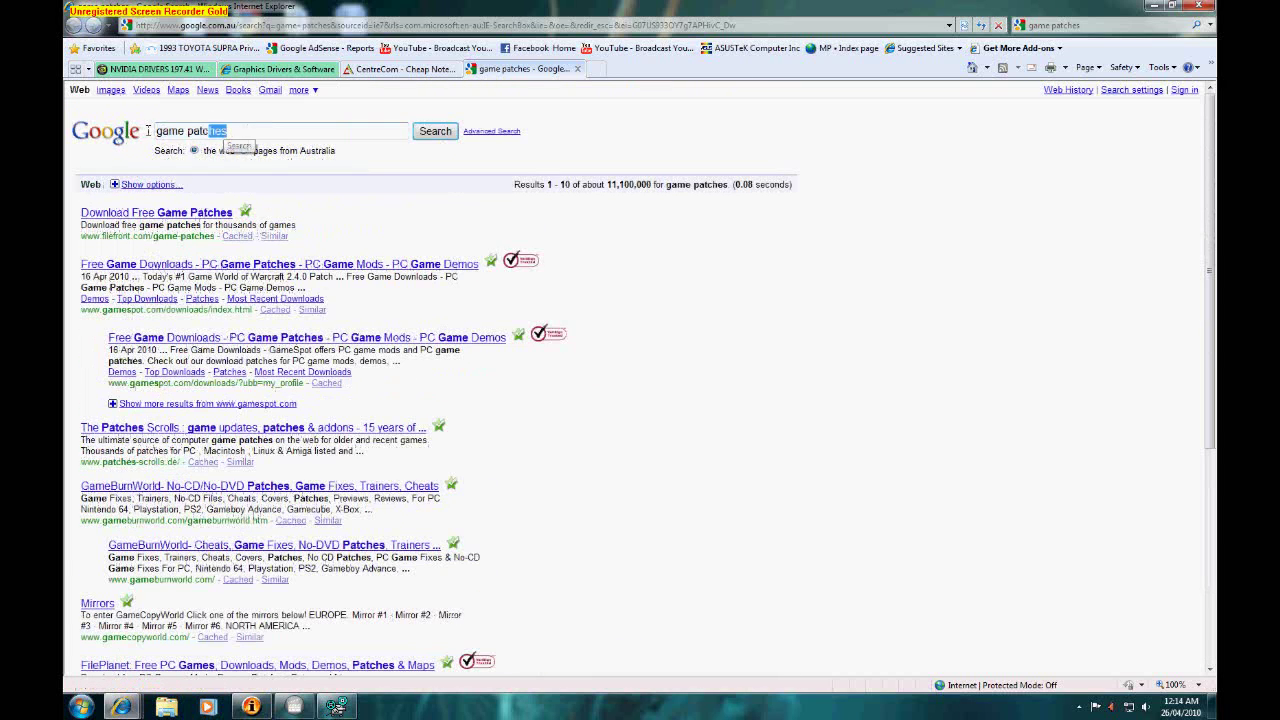
pyautogui.tripleClick(247, 131)
pyautogui.click(247, 133)
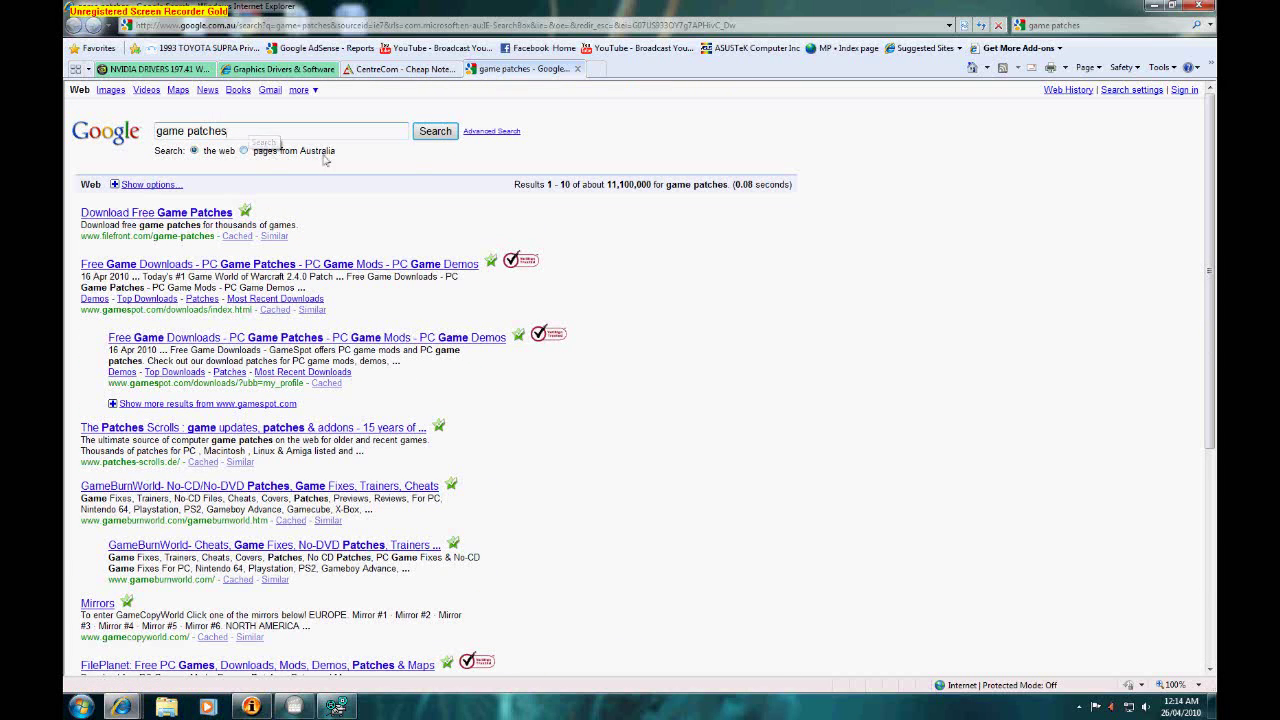
# Close only the game patches tab and minimize Internet Explorer
pyautogui.click(1199, 5)
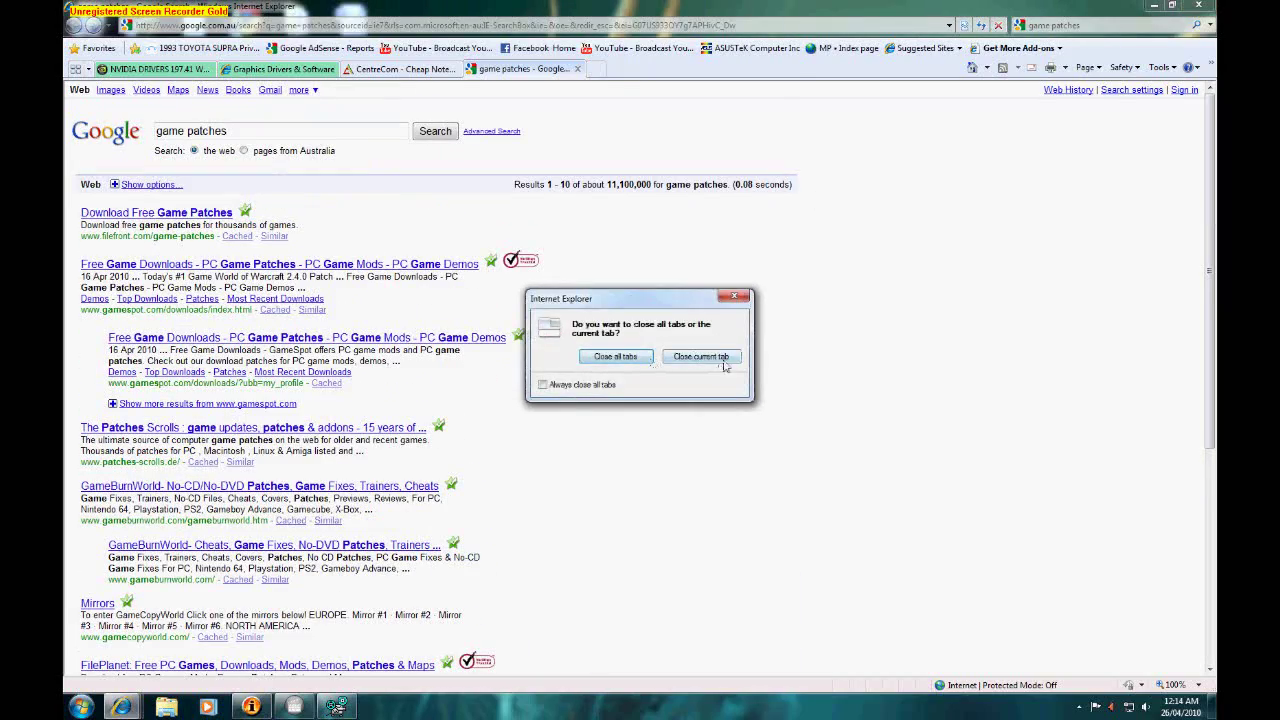
pyautogui.click(725, 357)
pyautogui.click(1150, 7)
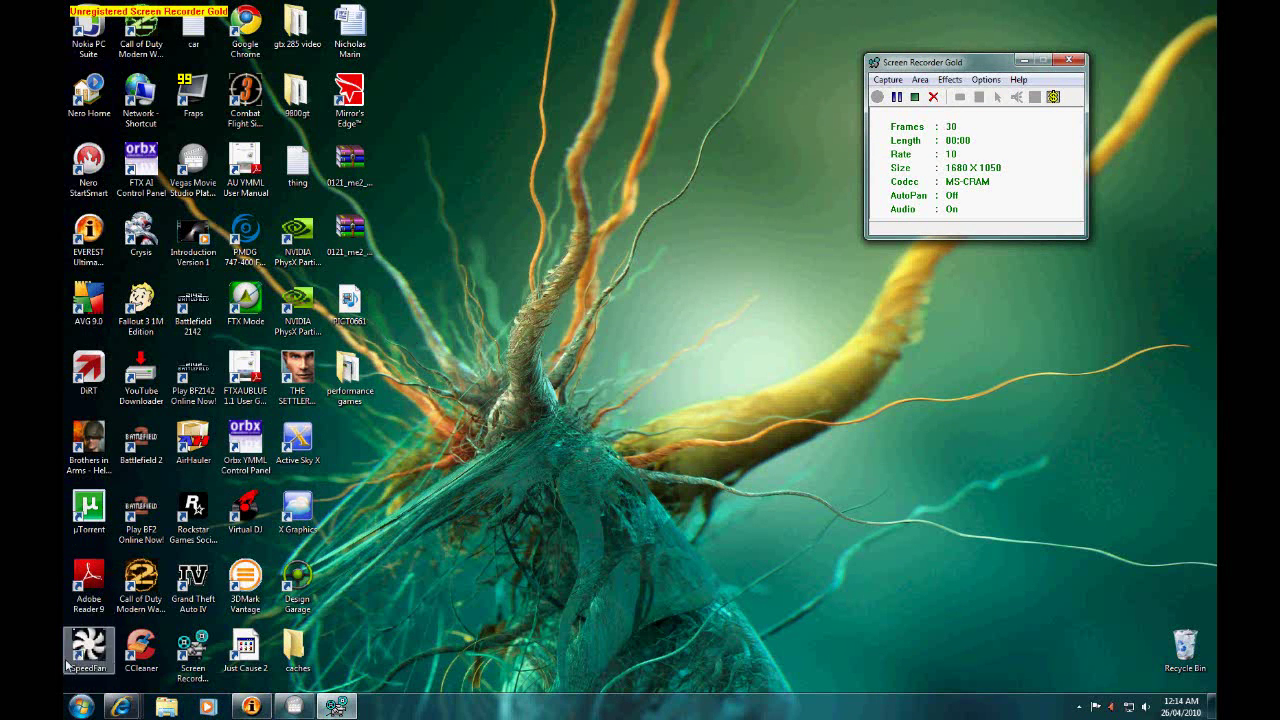
# Launch Disk Defragmenter via Start > All Programs > Accessories > System Tools
pyautogui.click(81, 706)
pyautogui.click(150, 645)
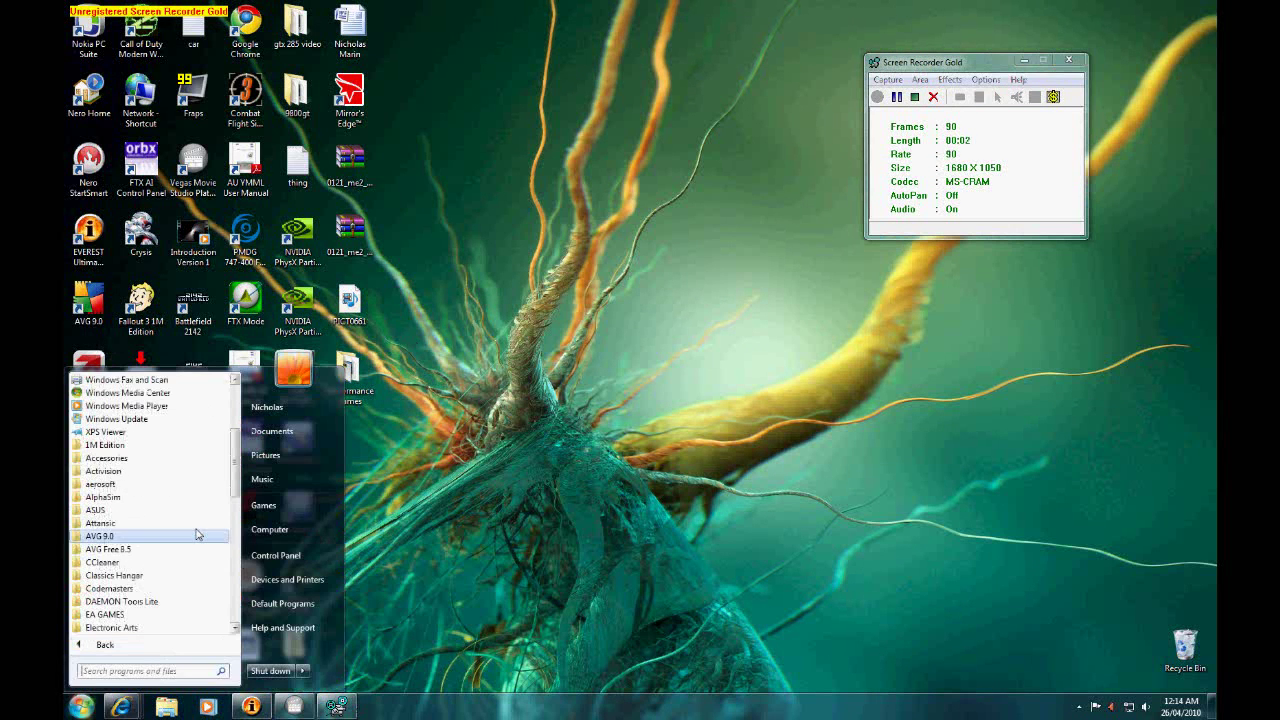
pyautogui.click(126, 459)
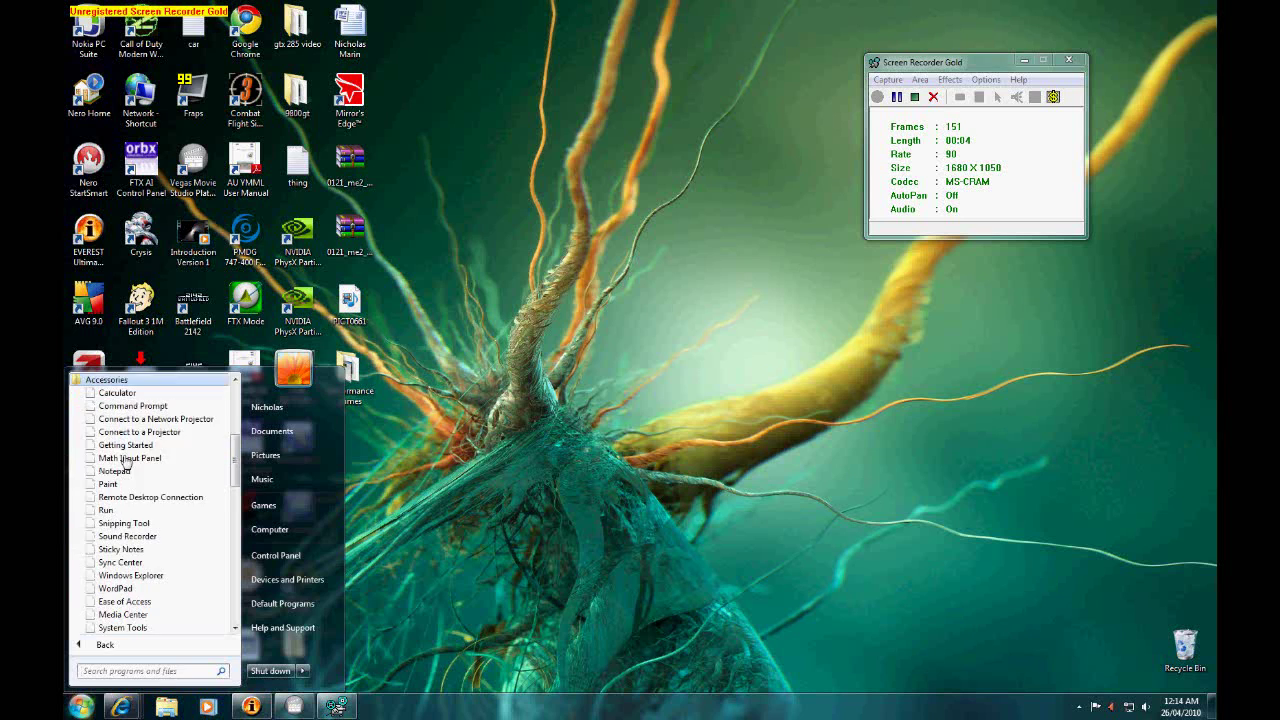
pyautogui.scroll(-1, 110, 405)
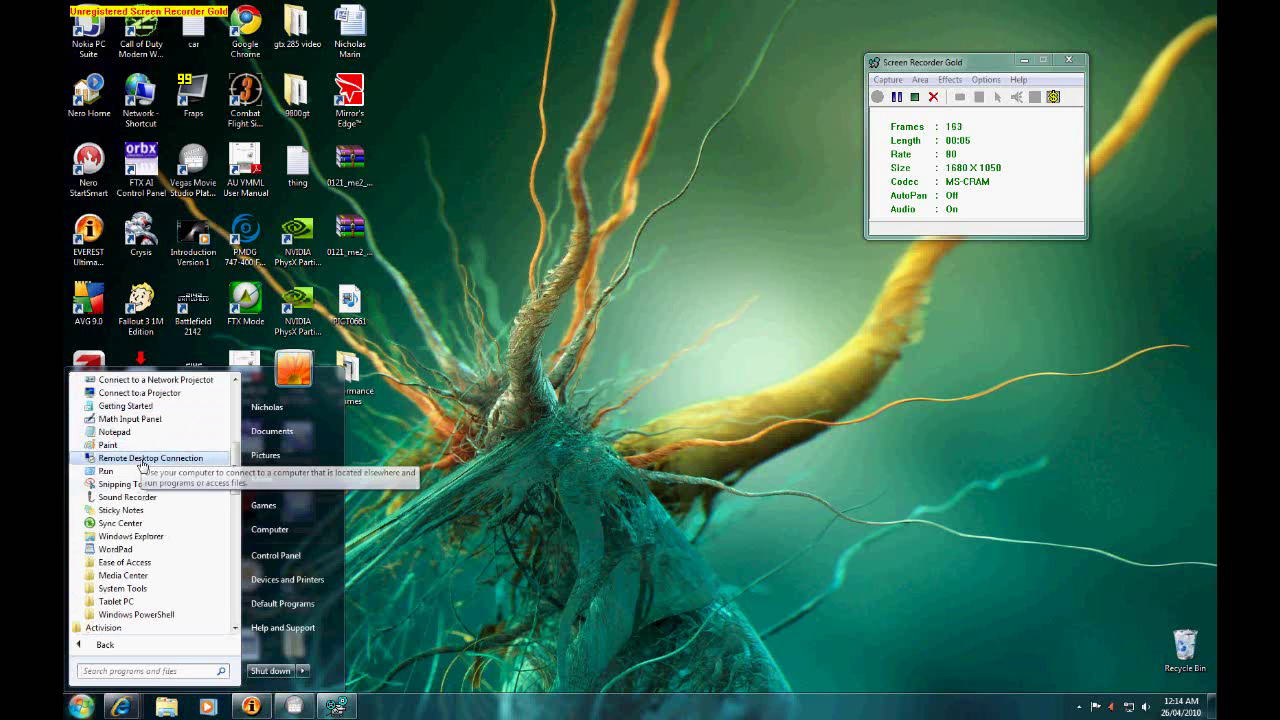
pyautogui.click(136, 591)
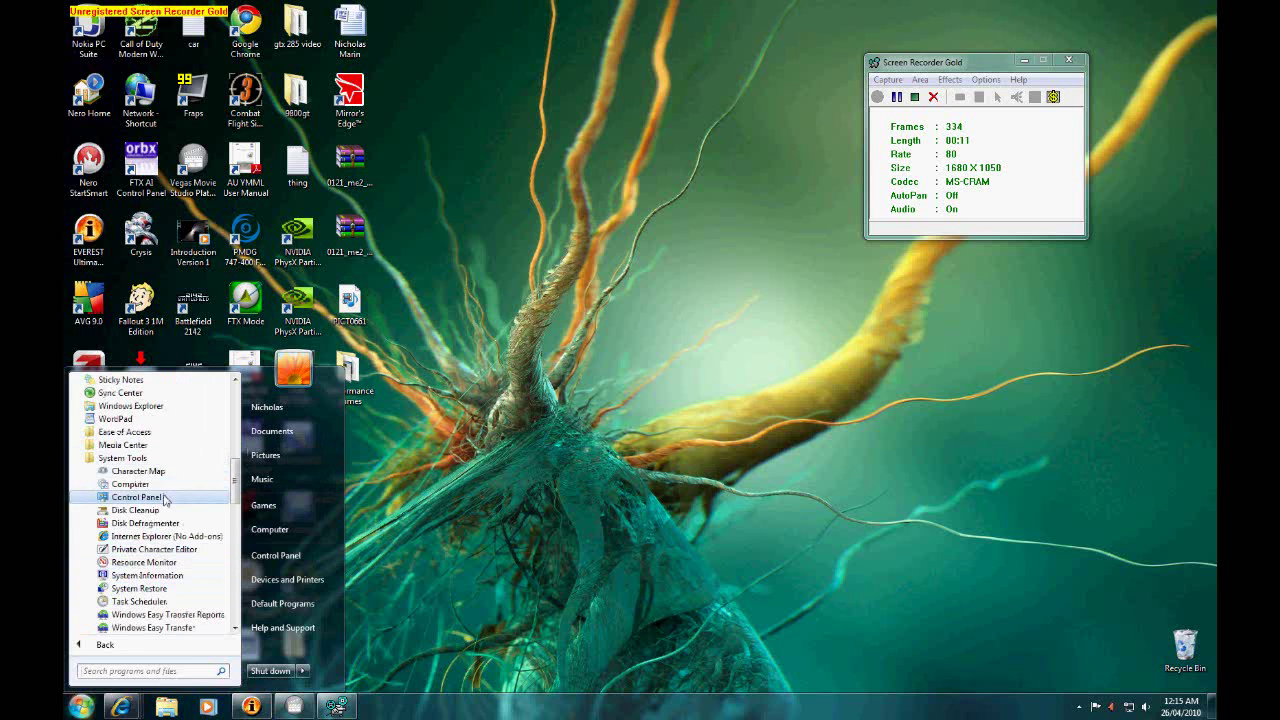
pyautogui.click(140, 523)
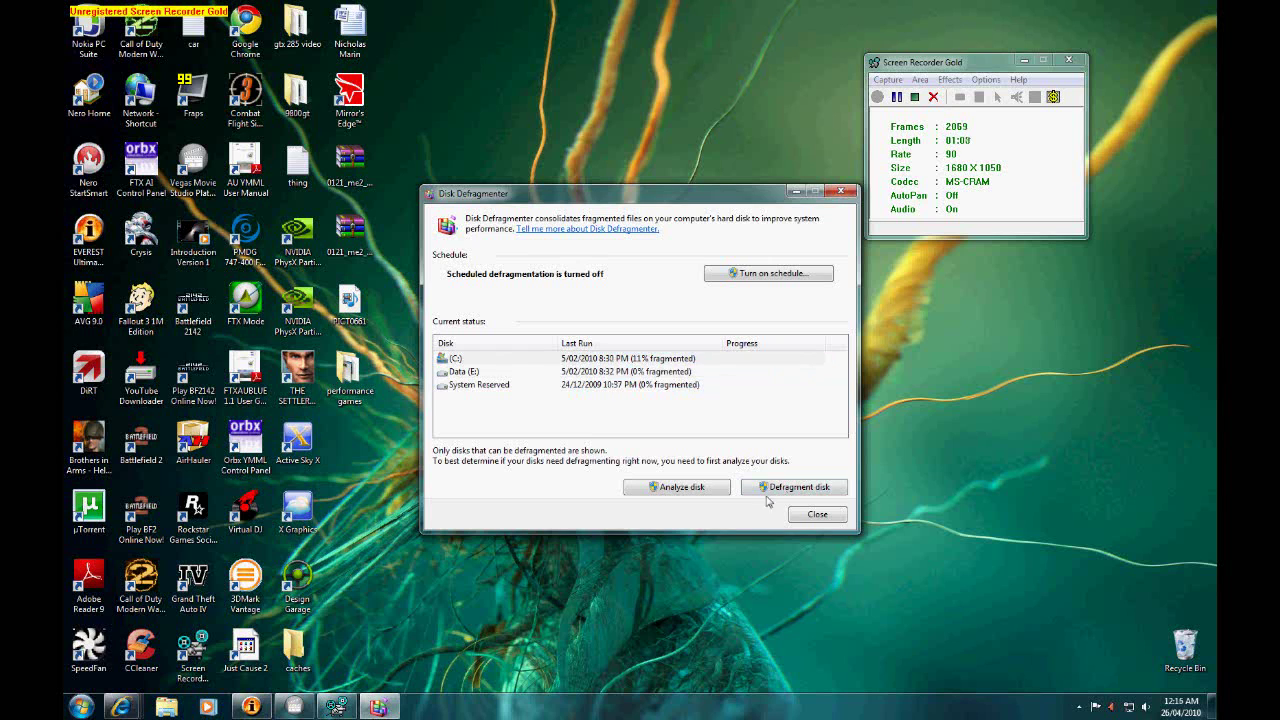
pyautogui.click(818, 515)
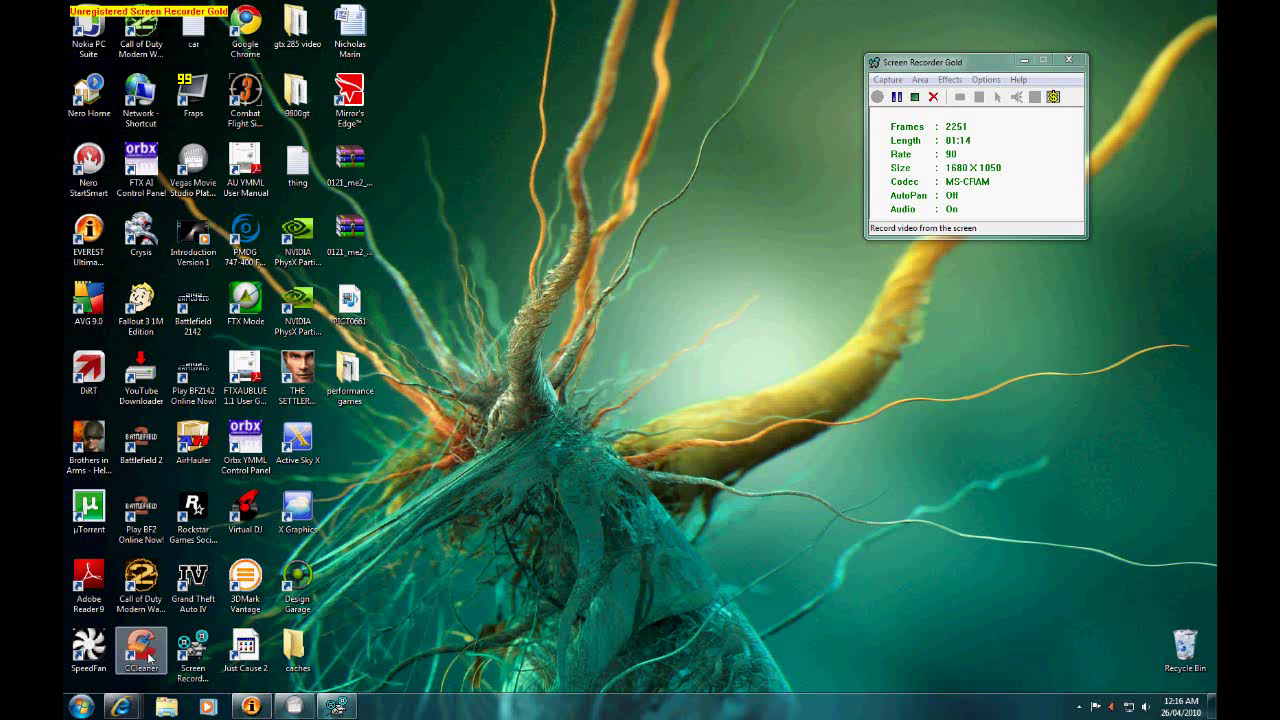
# Launch CCleaner and review its Applications and Windows cleanup checklists
pyautogui.doubleClick(121, 656)
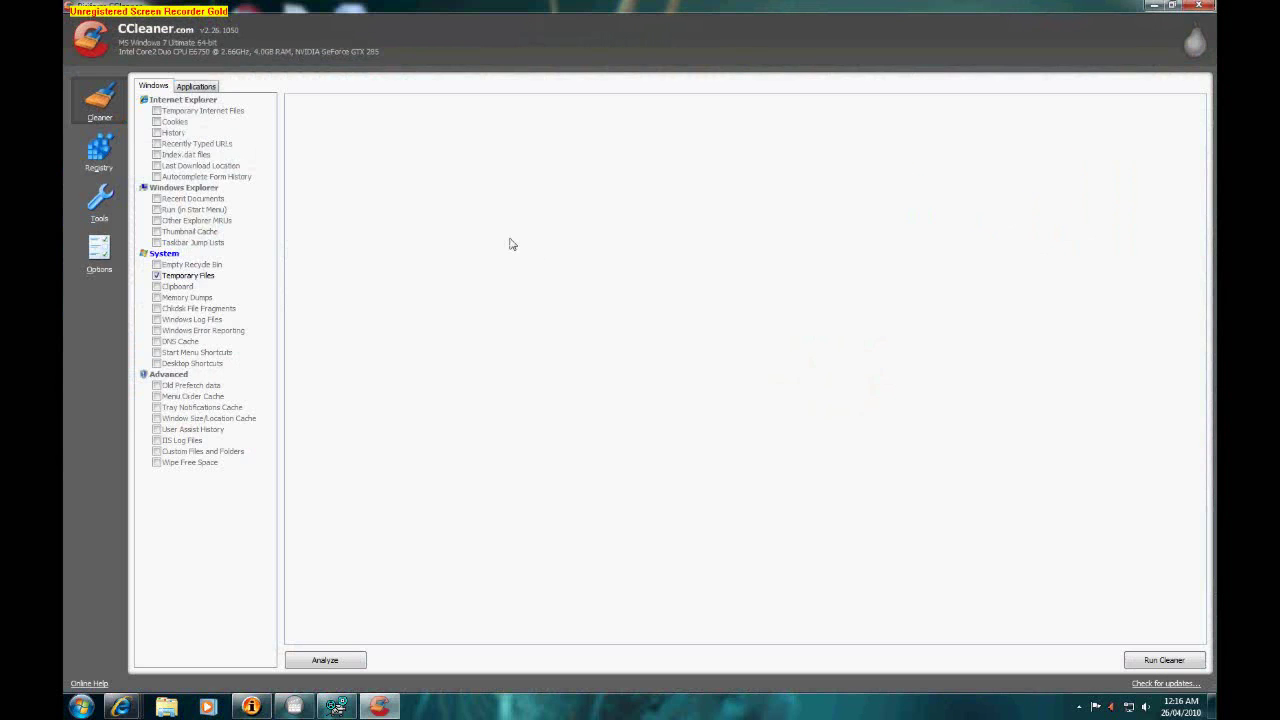
pyautogui.click(212, 86)
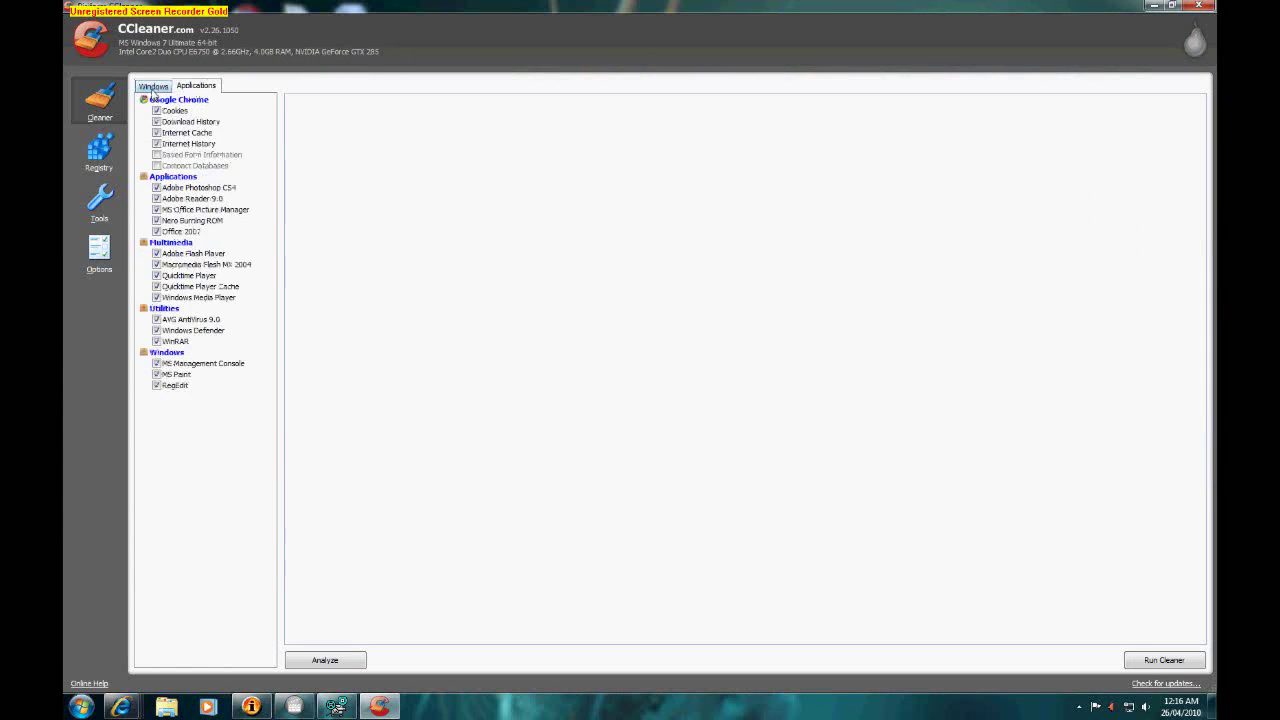
pyautogui.click(153, 88)
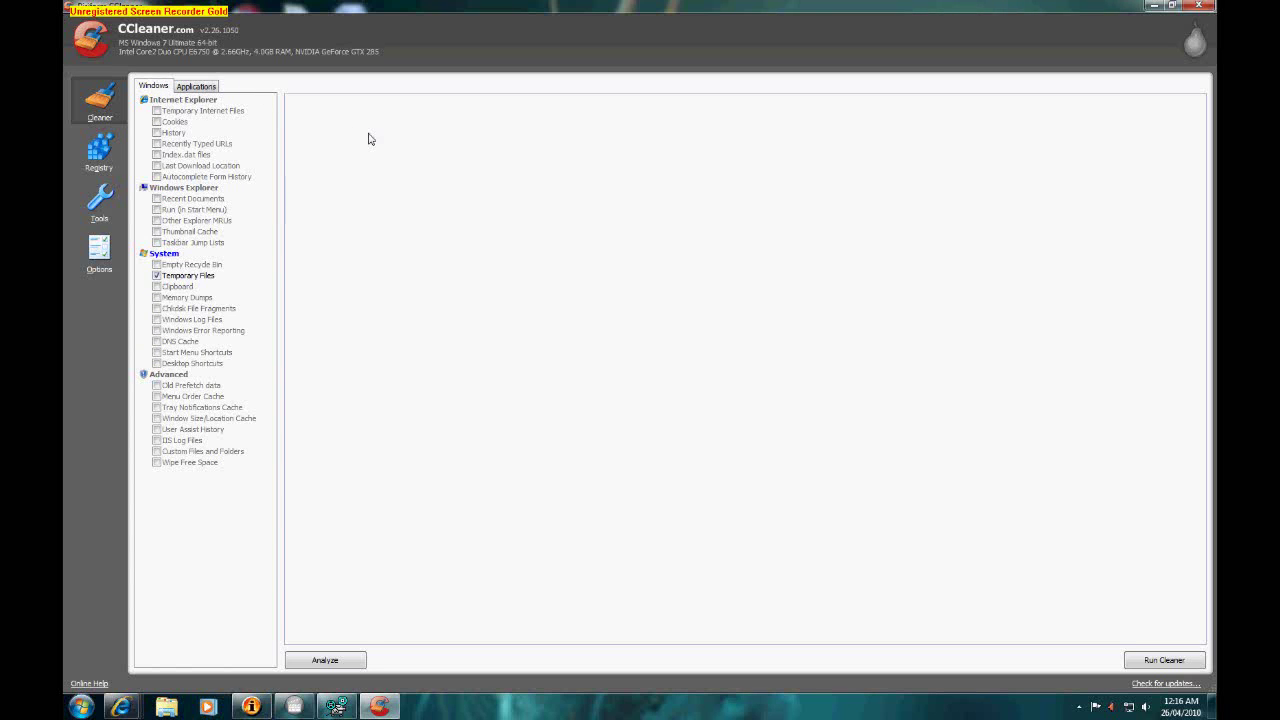
# Run Analyze, finding 451.6 MB of files to remove, then close CCleaner
pyautogui.click(355, 667)
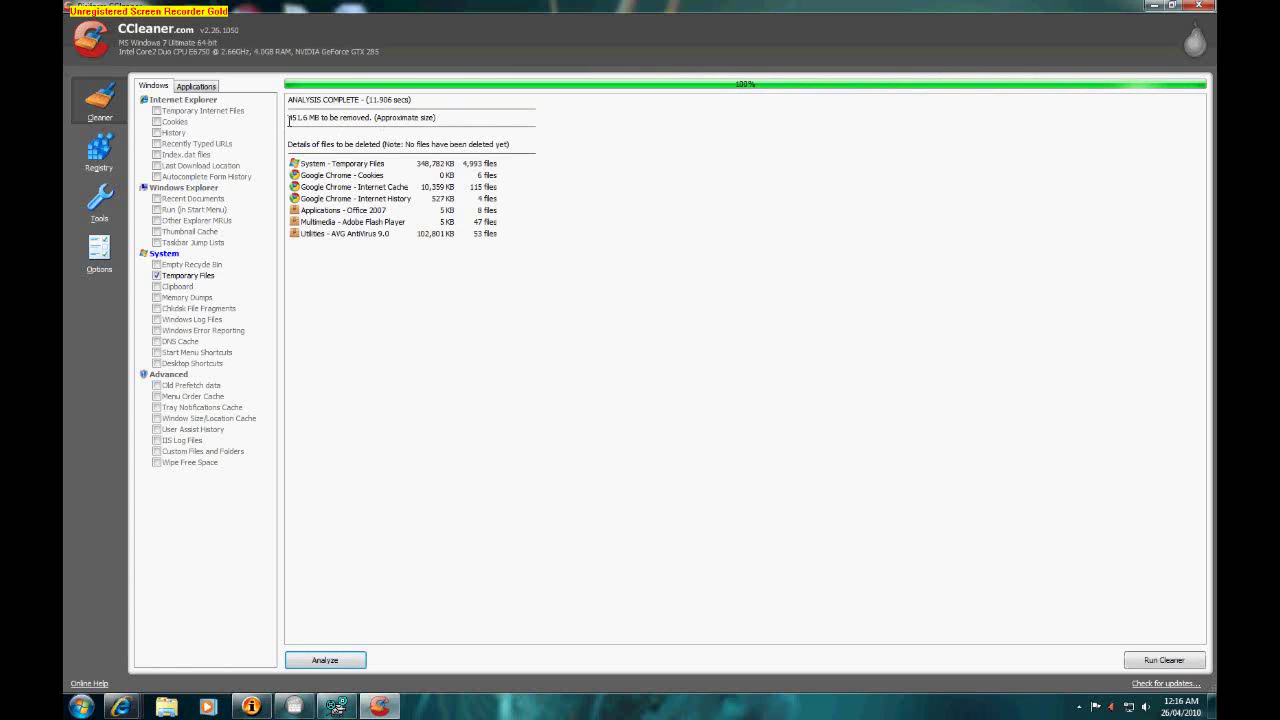
pyautogui.click(320, 117)
pyautogui.click(449, 114)
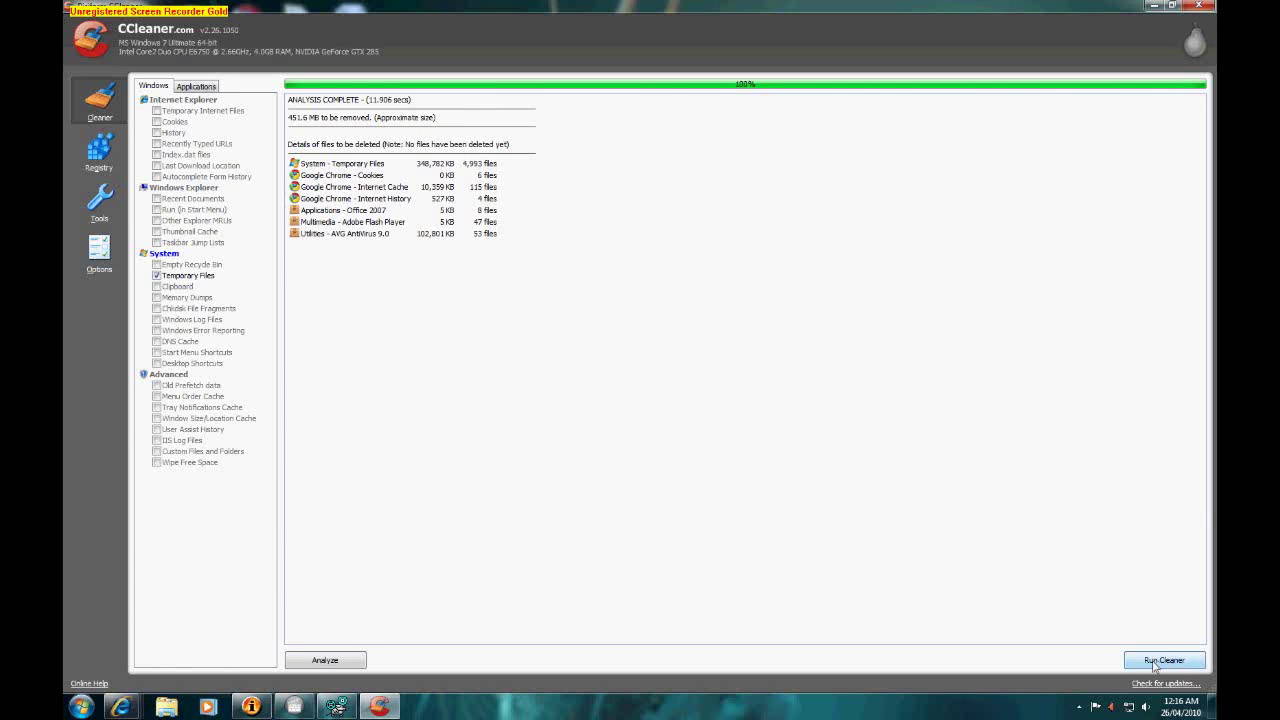
pyautogui.click(1210, 6)
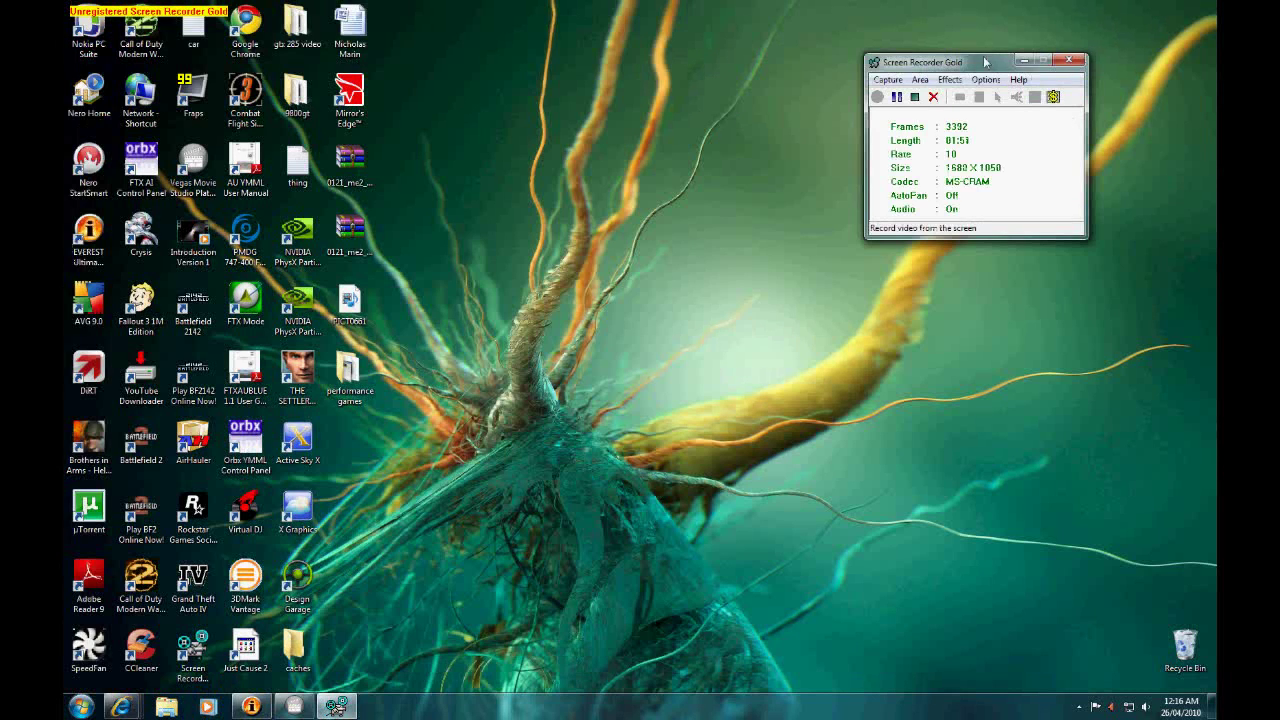
pyautogui.moveTo(985, 60); pyautogui.dragTo(805, 78)
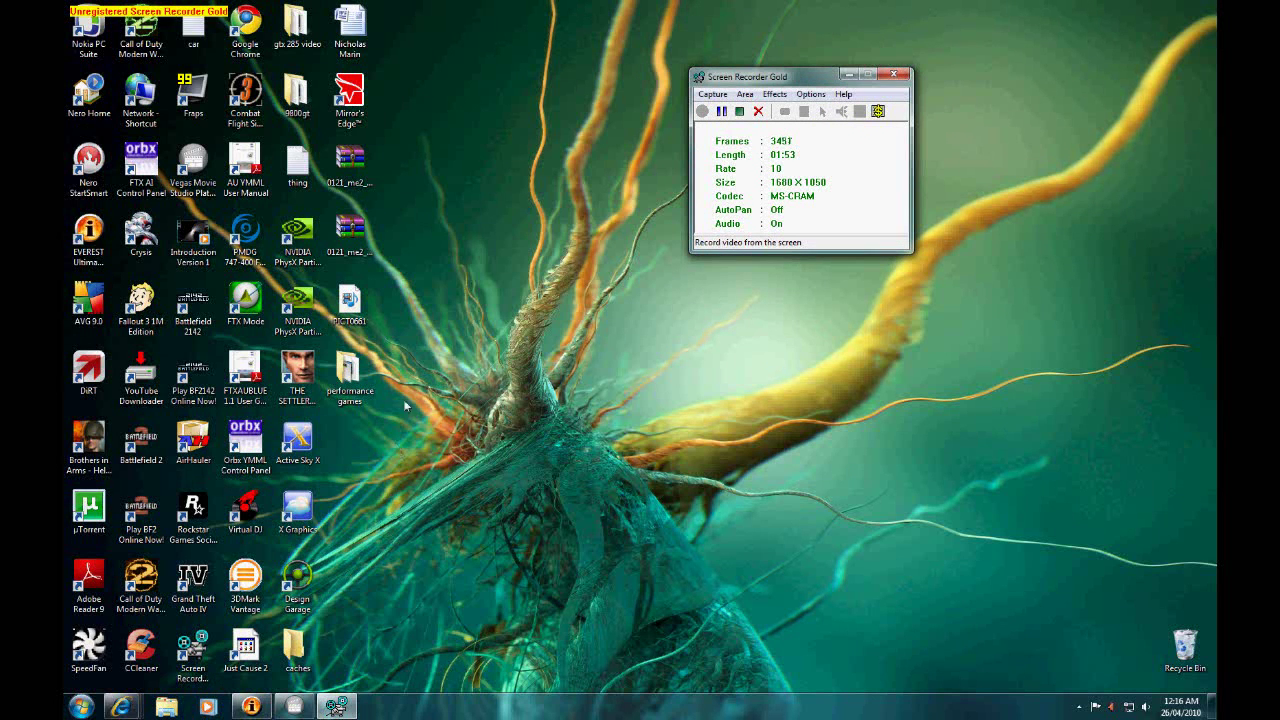
pyautogui.moveTo(457, 86); pyautogui.dragTo(515, 185)
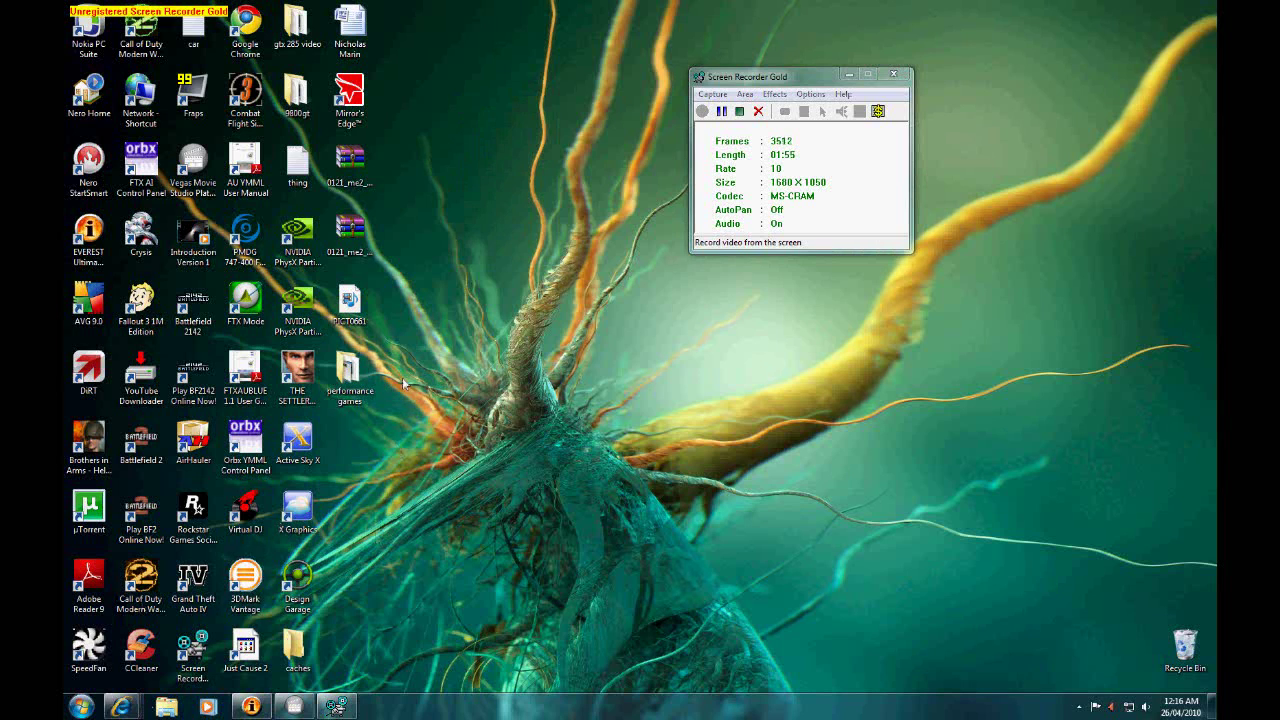